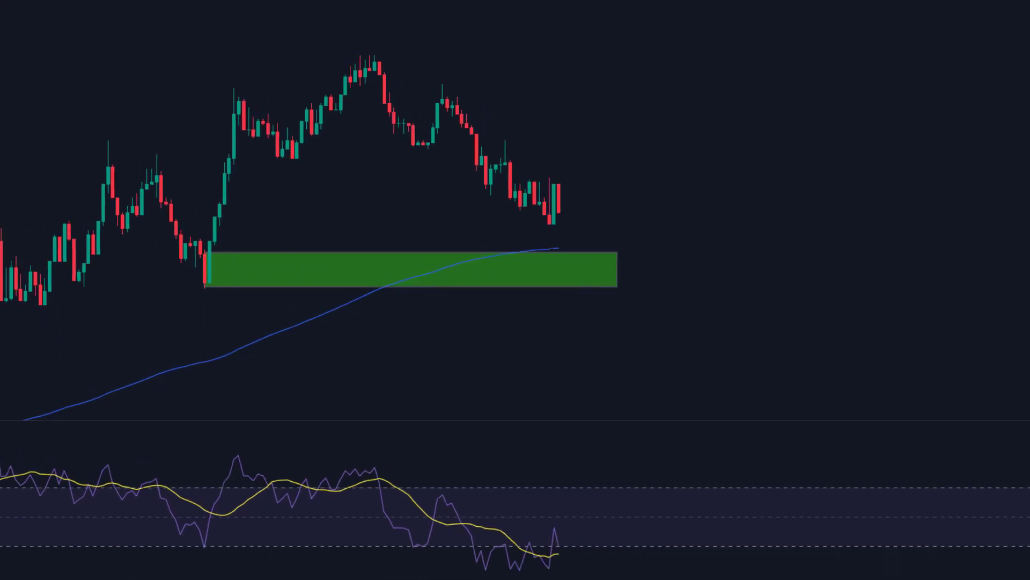
# Step: Draw a descending trendline from the swing high to the breakout candle, anchored on the peak
pyautogui.click(393, 95)
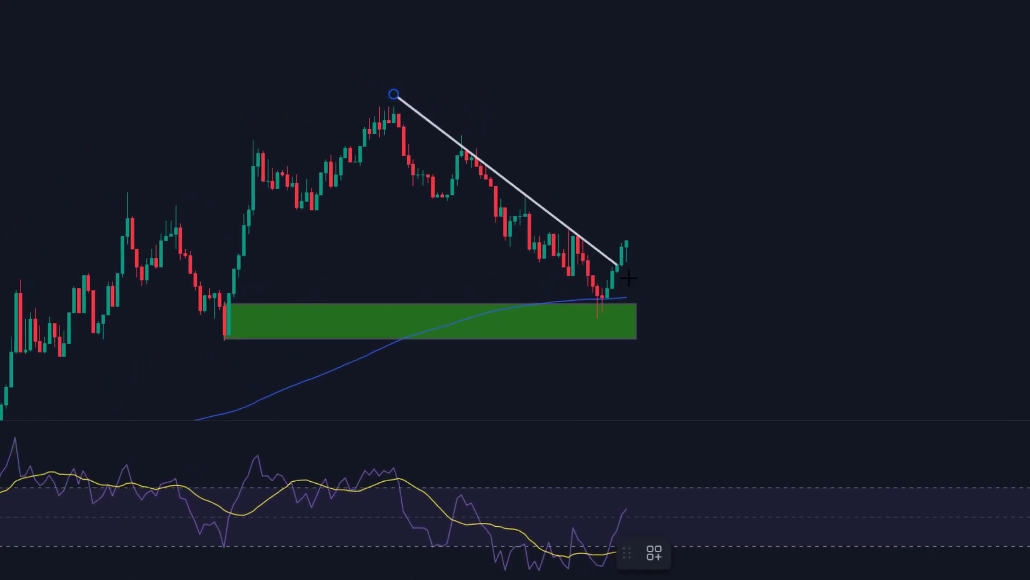
pyautogui.click(646, 281)
pyautogui.moveTo(394, 94); pyautogui.dragTo(384, 96)
pyautogui.click(624, 244)
# Step: Place a long position at the breakout candle with a tighter stop and a higher target
pyautogui.click(624, 245)
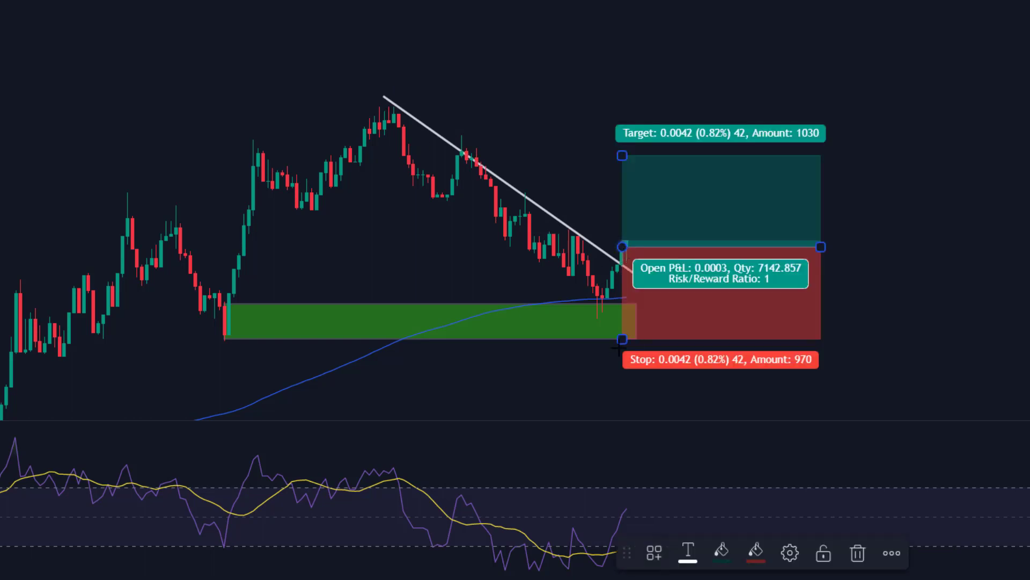
pyautogui.moveTo(622, 338); pyautogui.dragTo(622, 321)
pyautogui.moveTo(622, 155); pyautogui.dragTo(622, 133)
pyautogui.click(560, 149)
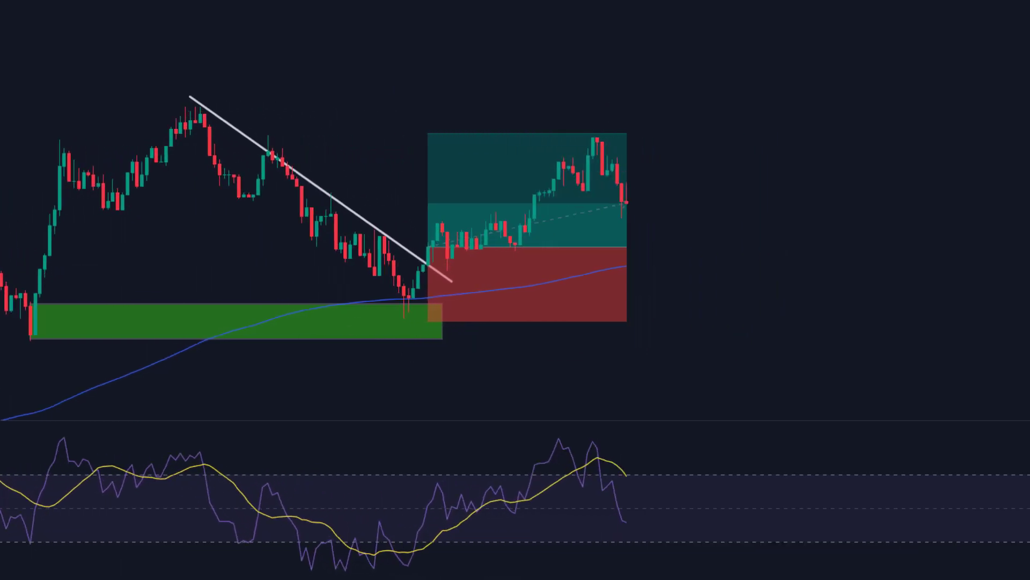
# Step: Shorten the position box and extend the green zone further right
pyautogui.moveTo(616, 242); pyautogui.dragTo(600, 241)
pyautogui.click(677, 230)
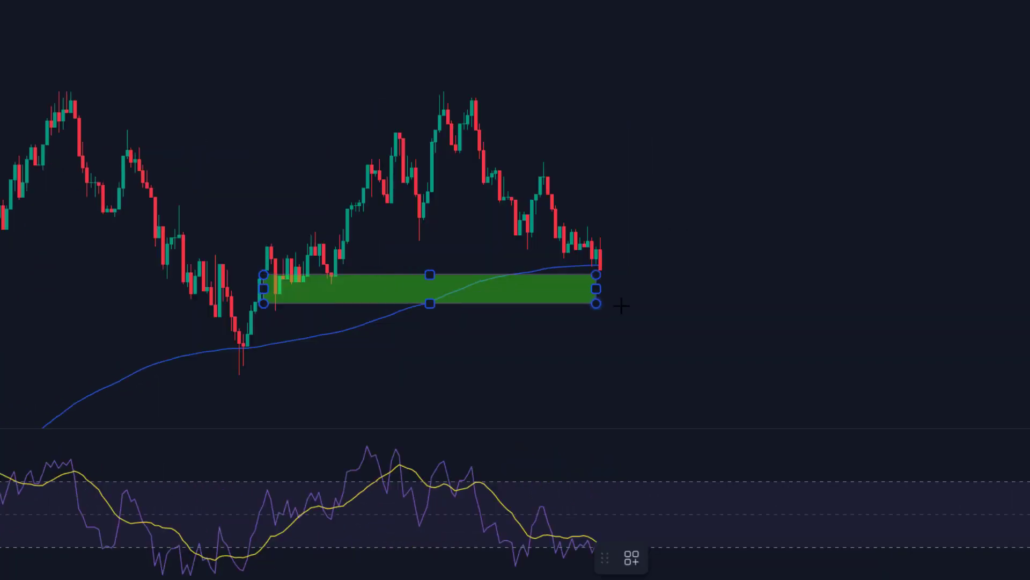
pyautogui.moveTo(611, 294); pyautogui.dragTo(720, 294)
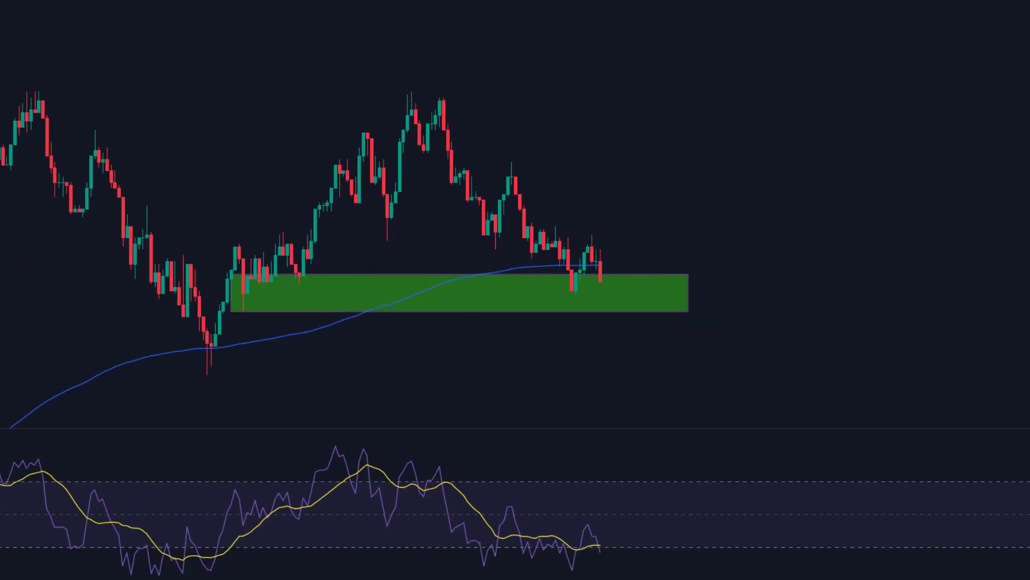
# Step: Mark a second setup: trendline from the swing high to the zone, plus a long position with a raised target
pyautogui.moveTo(380, 90); pyautogui.dragTo(590, 294)
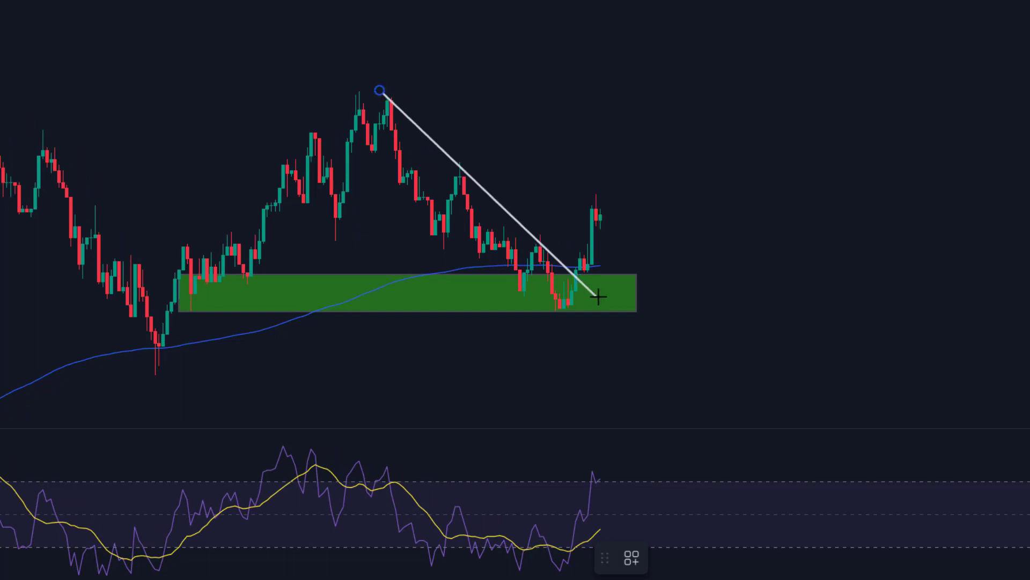
pyautogui.click(584, 255)
pyautogui.moveTo(586, 186); pyautogui.dragTo(594, 142)
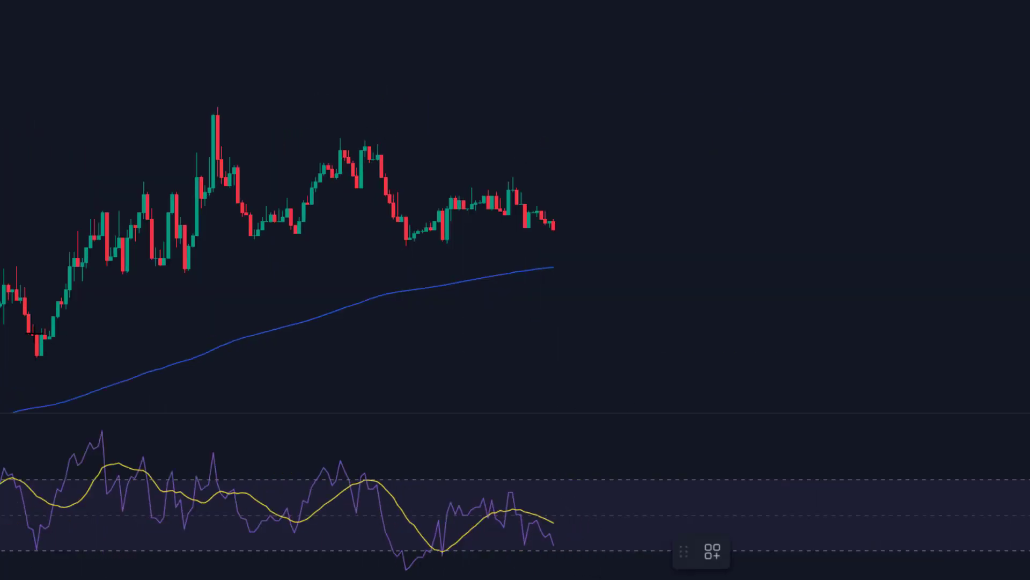
# Step: Draw a green support zone, a trendline across the descending highs, and a long position at the latest candle
pyautogui.moveTo(35, 334); pyautogui.dragTo(810, 359)
pyautogui.moveTo(163, 104); pyautogui.dragTo(682, 237)
pyautogui.click(560, 240)
pyautogui.click(558, 223)
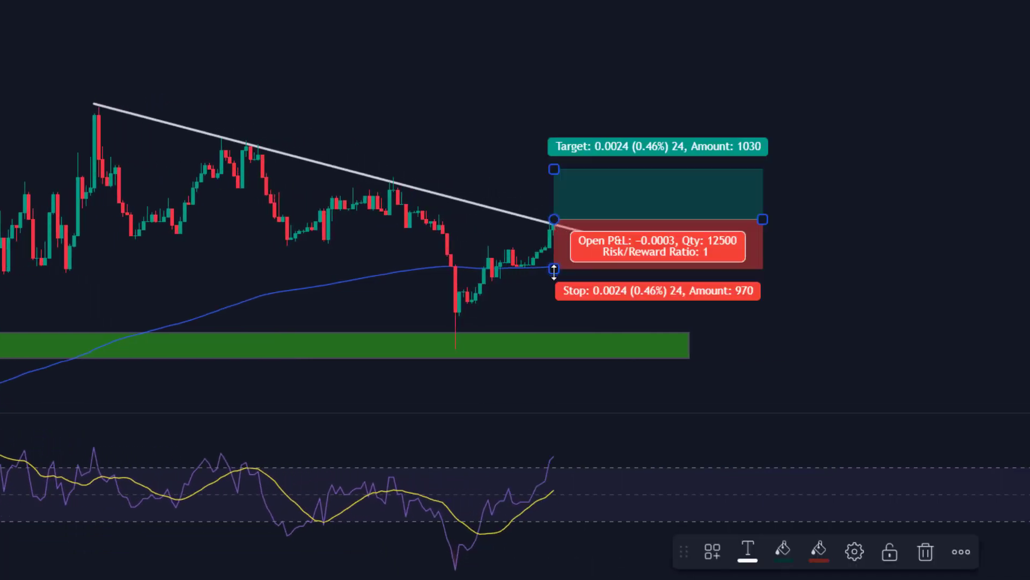
pyautogui.moveTo(557, 161); pyautogui.dragTo(460, 1)
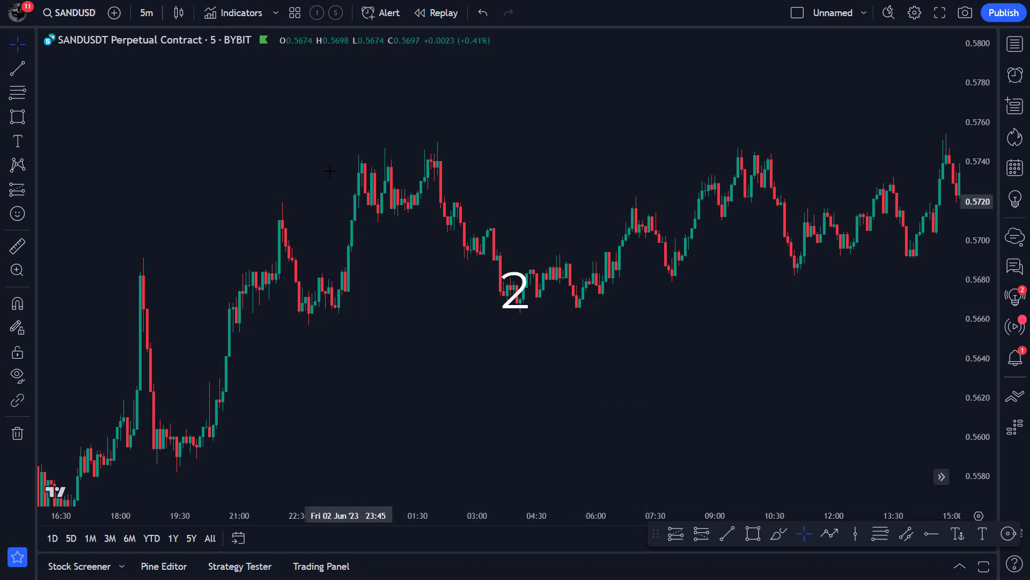
# Step: Add Relative Strength Index and Moving Average Exponential to the chart through the RSI and EMA searches
pyautogui.click(234, 16)
pyautogui.write('R')
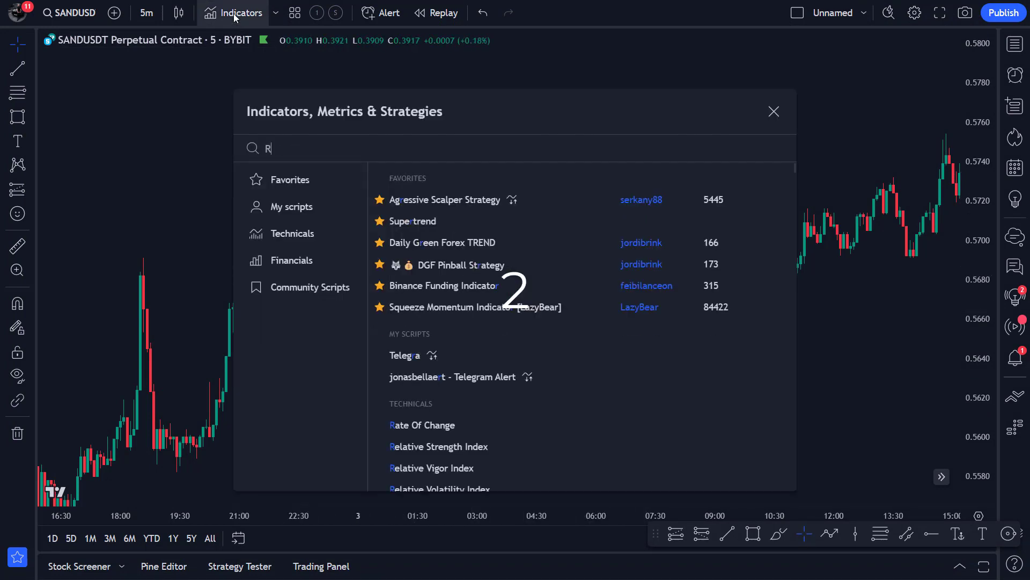
pyautogui.write('SI')
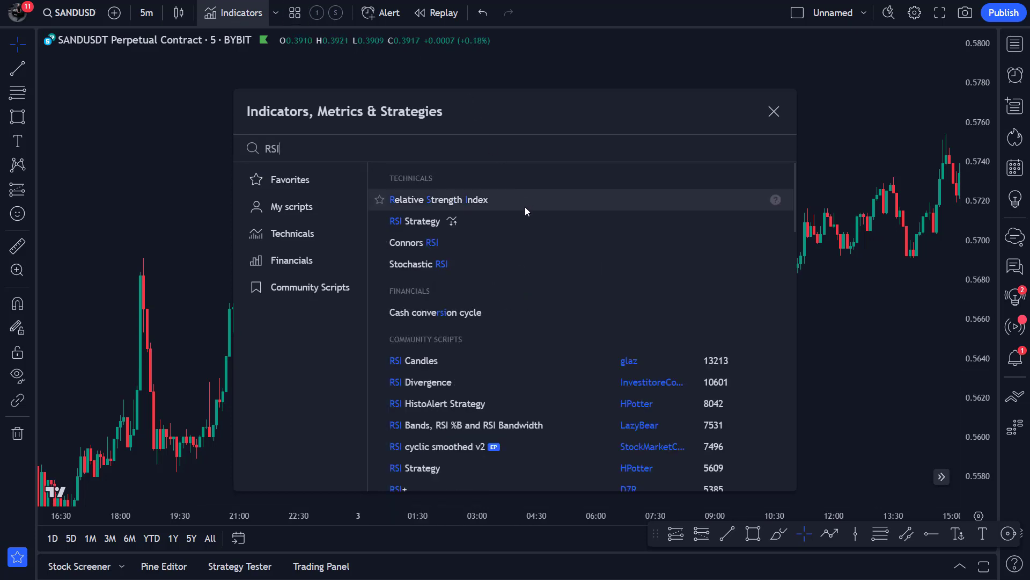
pyautogui.click(524, 207)
pyautogui.write('EMA')
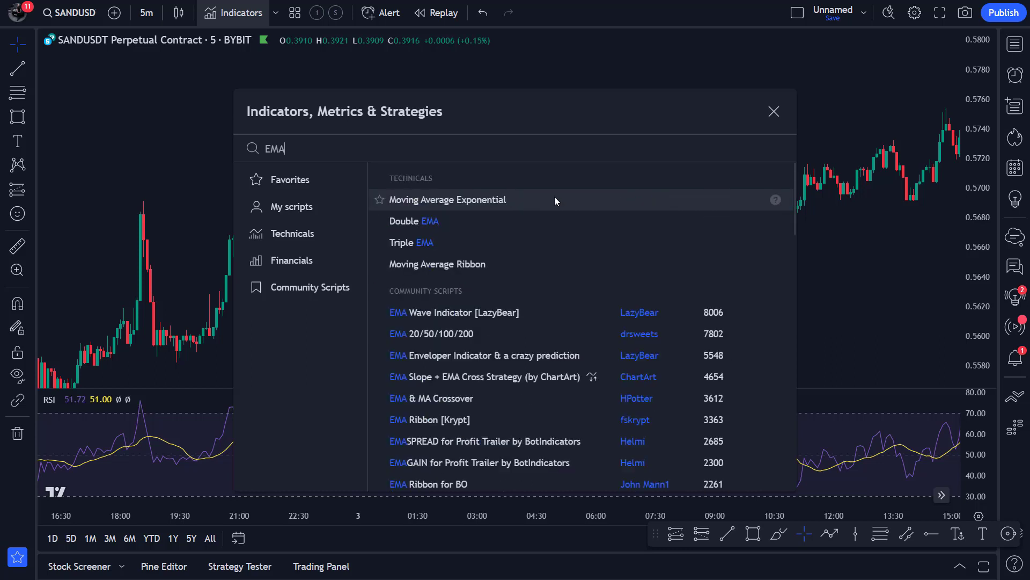
pyautogui.click(555, 197)
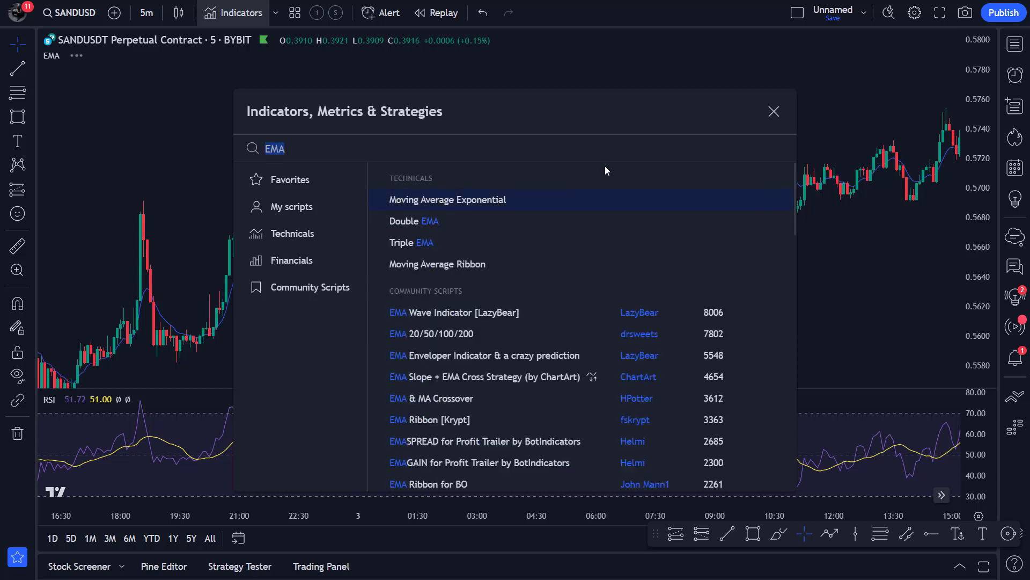
pyautogui.click(774, 111)
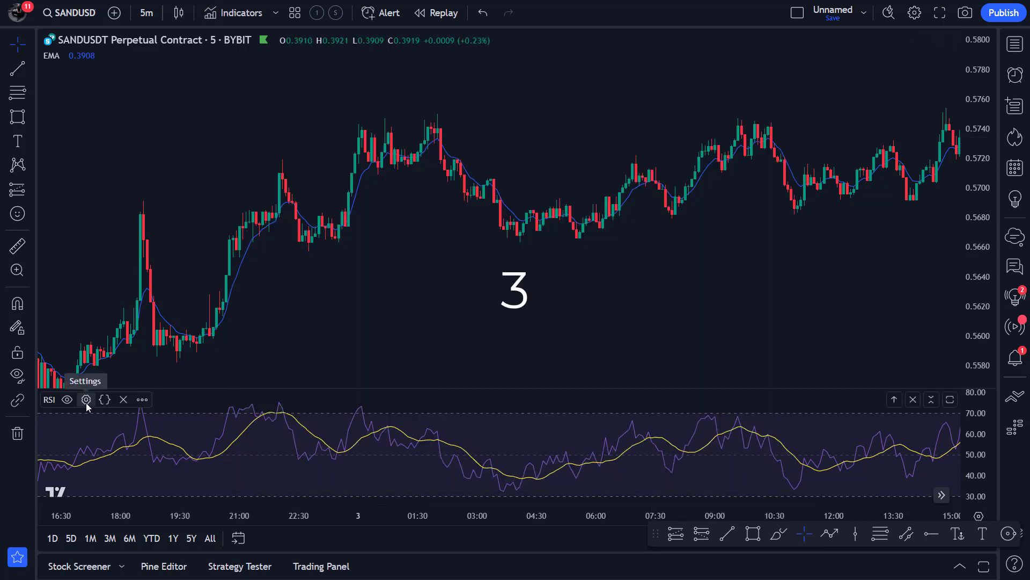
# Step: Set the RSI bands to 60 and 40 and hide the RSI-based moving average
pyautogui.click(86, 400)
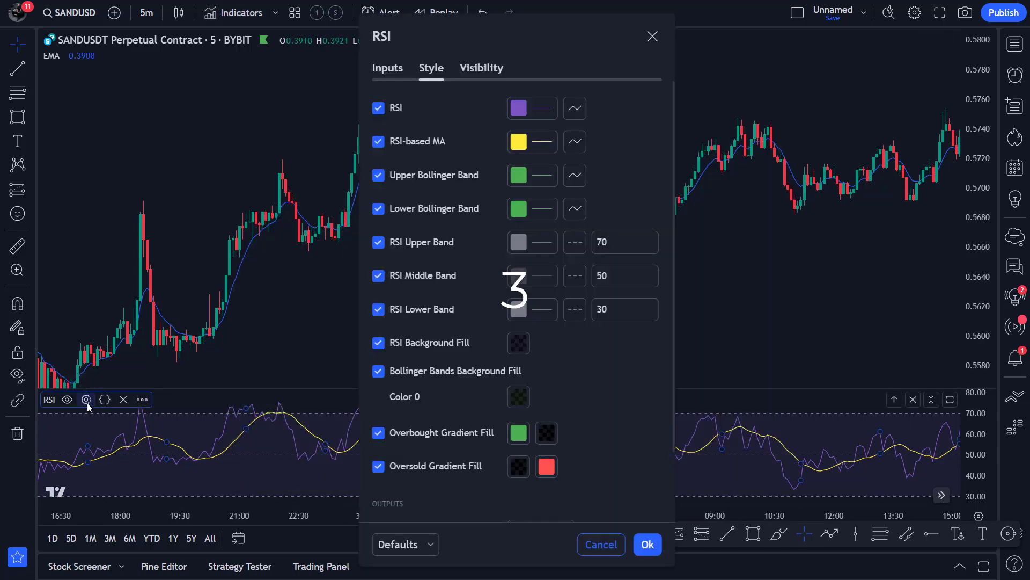
pyautogui.click(613, 244)
pyautogui.write('60')
pyautogui.click(606, 310)
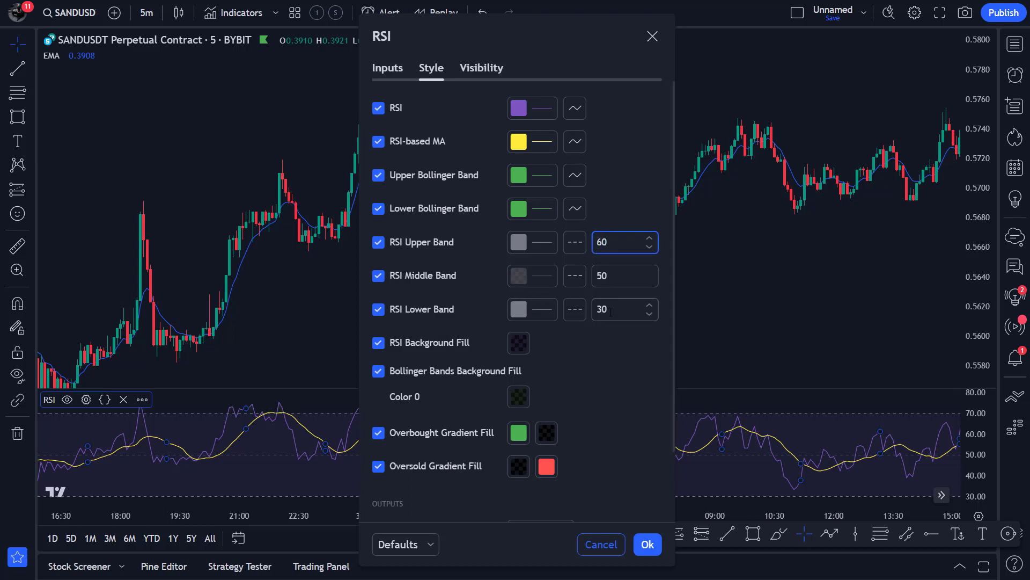
pyautogui.click(600, 326)
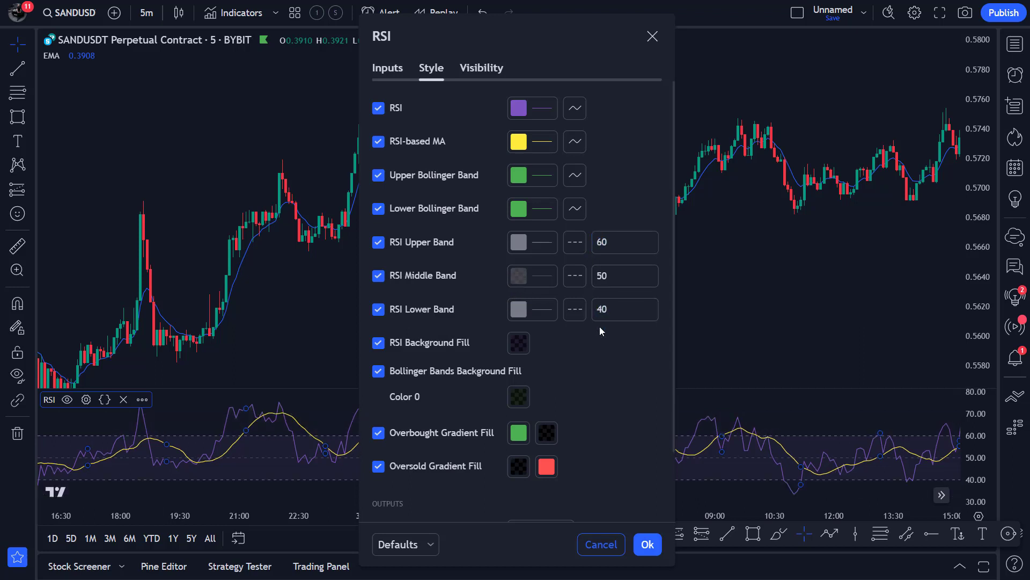
pyautogui.click(378, 142)
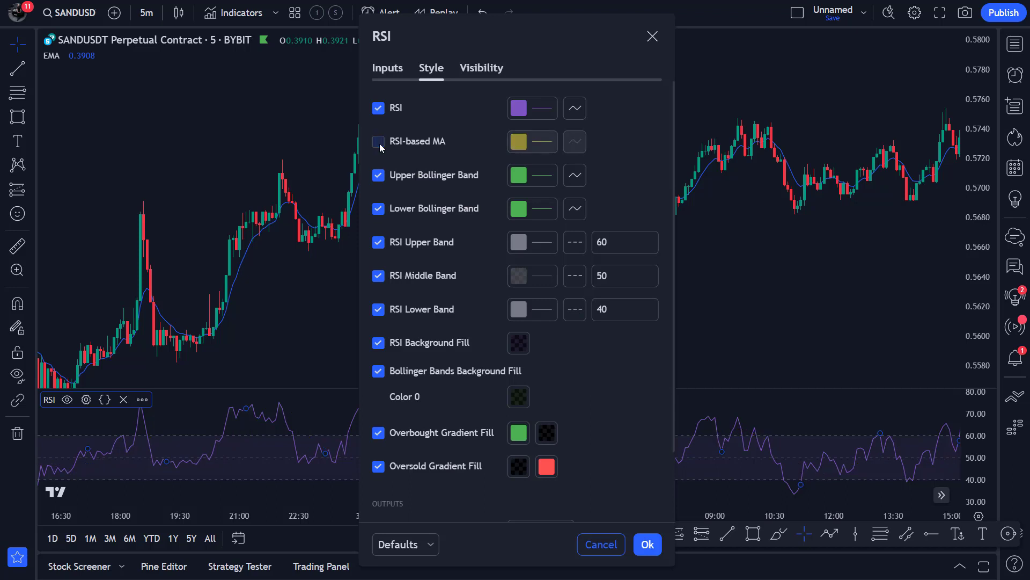
pyautogui.click(647, 544)
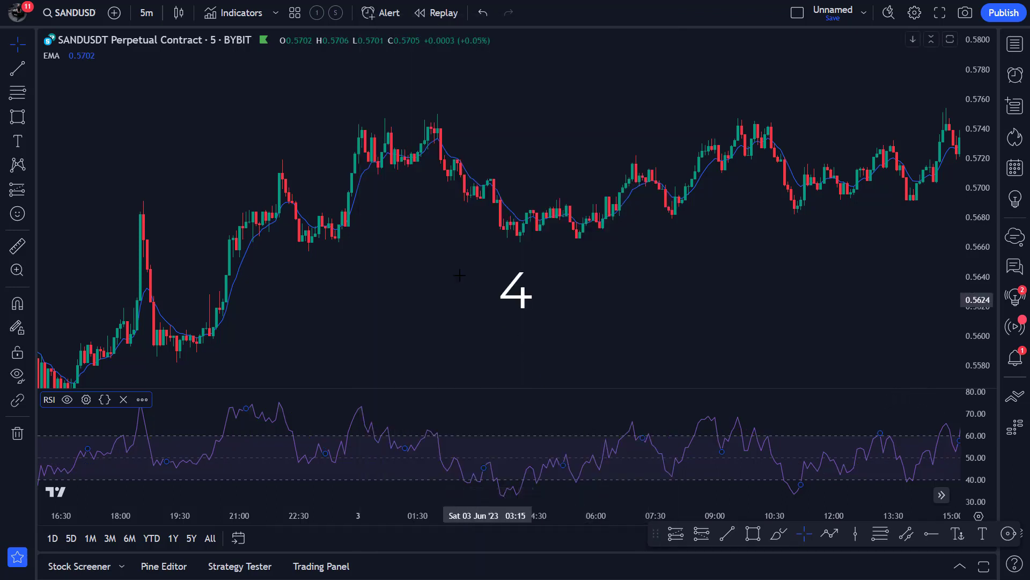
# Step: Change the EMA length to 200 and confirm the settings
pyautogui.click(90, 56)
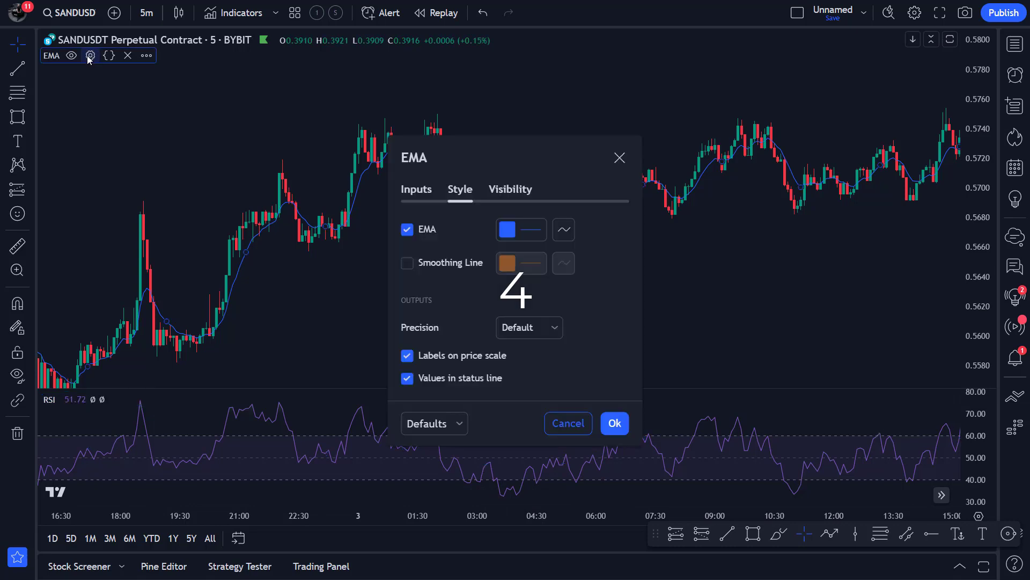
pyautogui.click(414, 192)
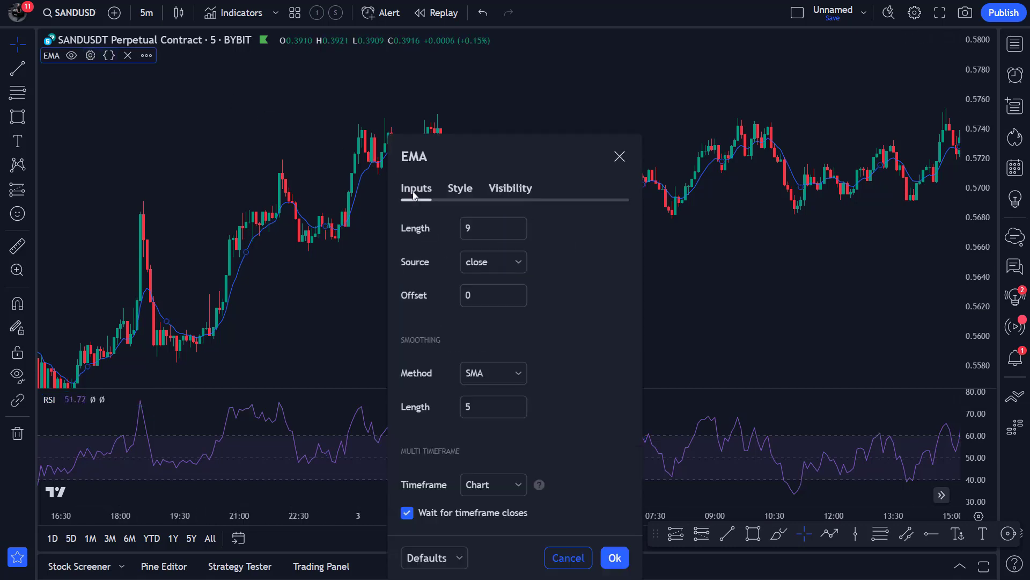
pyautogui.doubleClick(472, 233)
pyautogui.write('200')
pyautogui.click(553, 240)
pyautogui.click(613, 557)
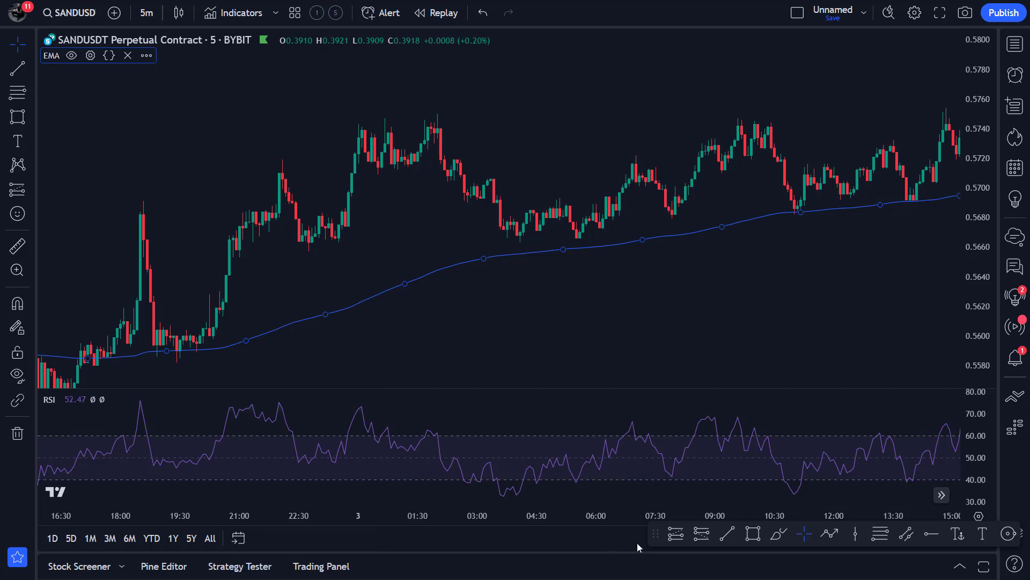
pyautogui.click(574, 114)
pyautogui.press('5')
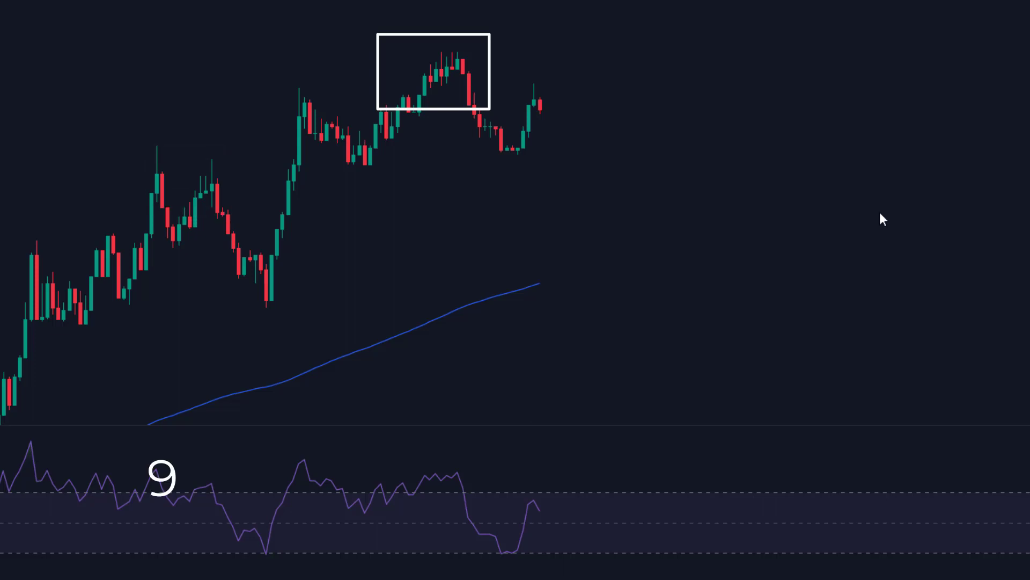
# Step: Draw a green rectangle around the pullback lows sitting on the 200 EMA
pyautogui.moveTo(261, 263)
pyautogui.mouseDown()
pyautogui.moveTo(354, 294)
pyautogui.moveTo(776, 305)
pyautogui.mouseUp()
pyautogui.click(776, 321)
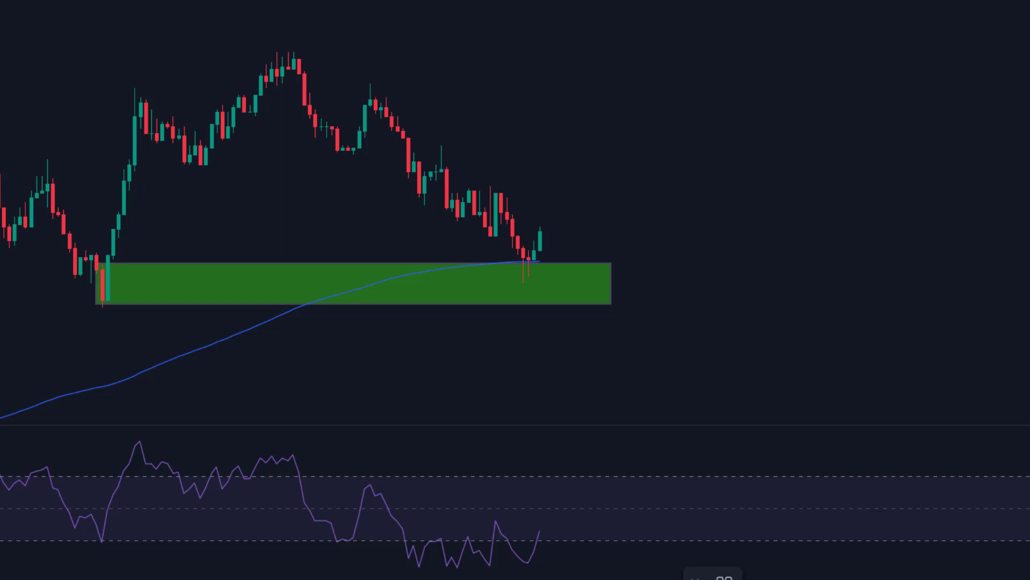
# Step: Draw a descending trendline from the swing high to just past the latest candle
pyautogui.click(288, 45)
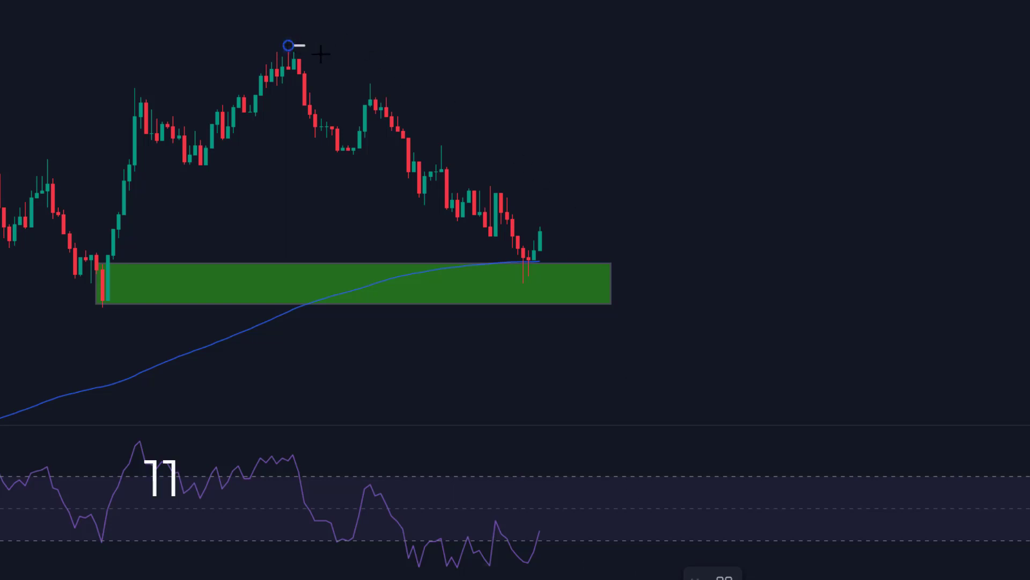
pyautogui.click(600, 256)
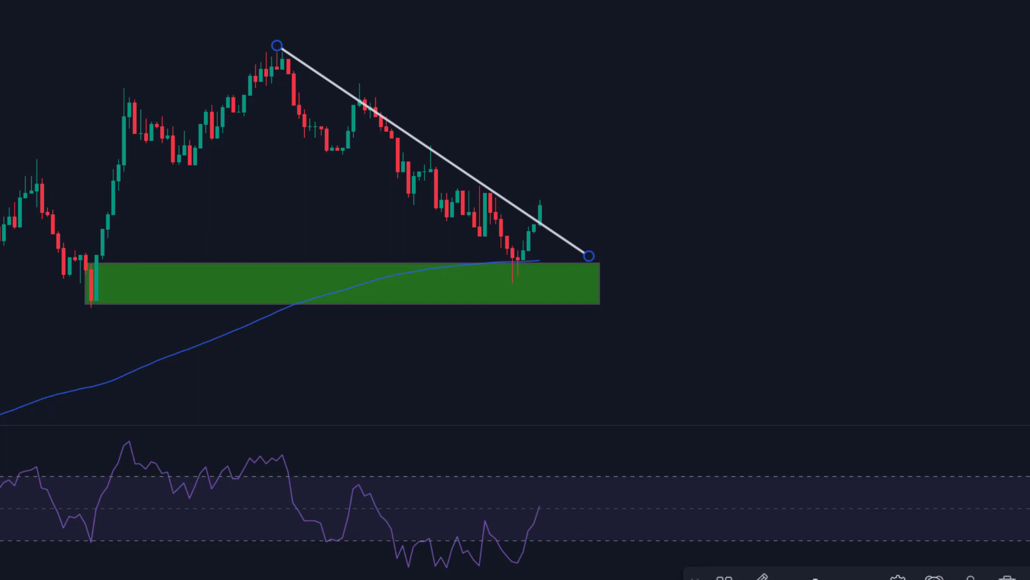
pyautogui.press('Escape')
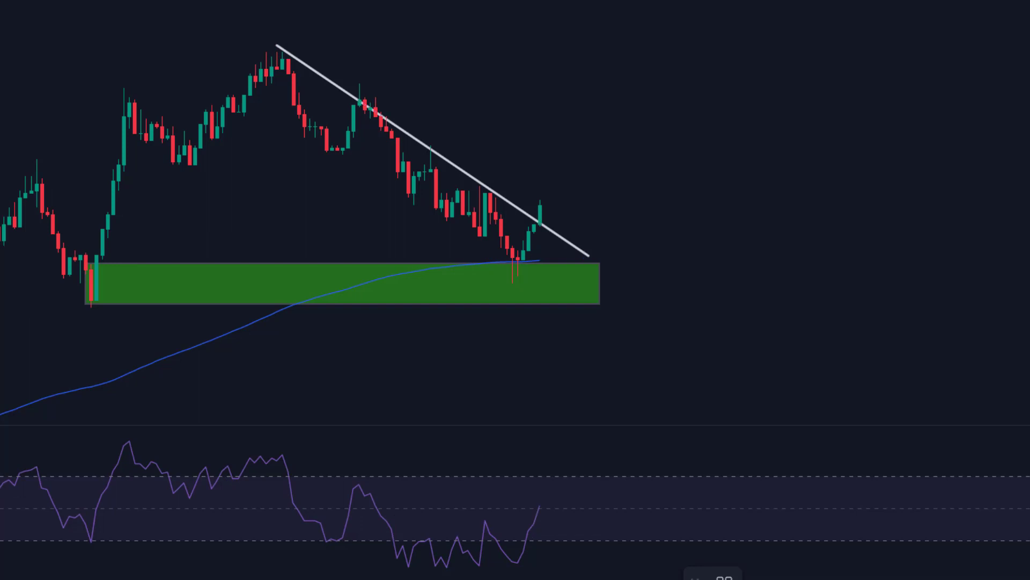
# Step: Place a long position at the breakout with stop below the green zone and a 1.5 risk/reward target
pyautogui.click(545, 203)
pyautogui.moveTo(545, 257); pyautogui.dragTo(546, 293)
pyautogui.moveTo(545, 147); pyautogui.dragTo(546, 67)
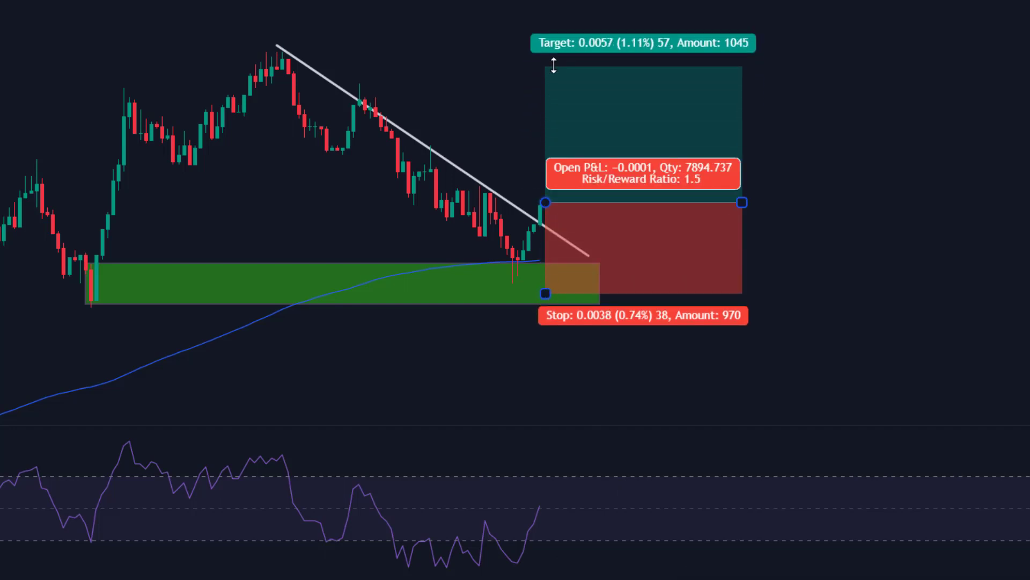
pyautogui.click(529, 102)
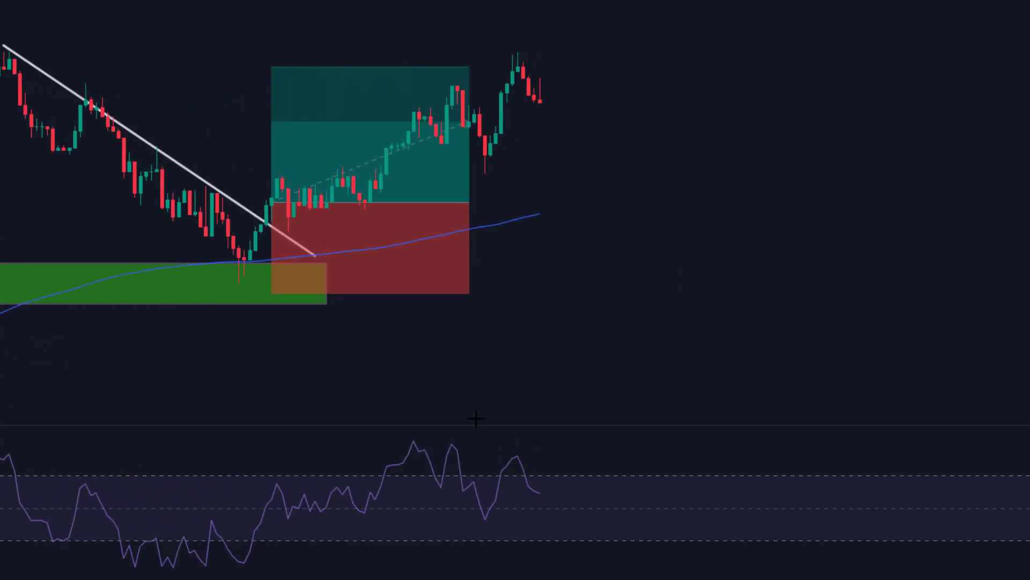
# Step: Widen the long position box so it spans the rally to target
pyautogui.moveTo(470, 201); pyautogui.dragTo(513, 189)
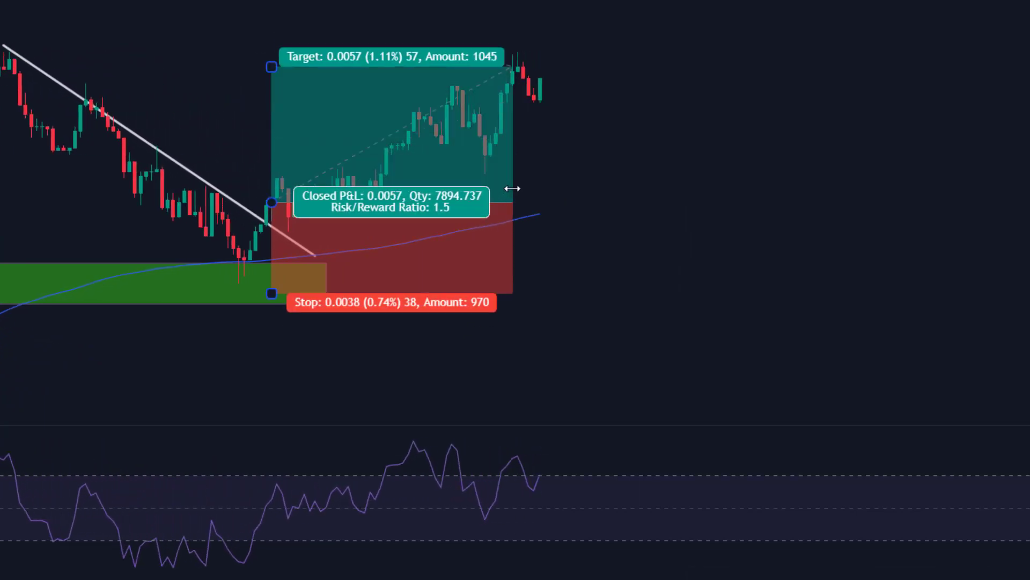
pyautogui.click(522, 191)
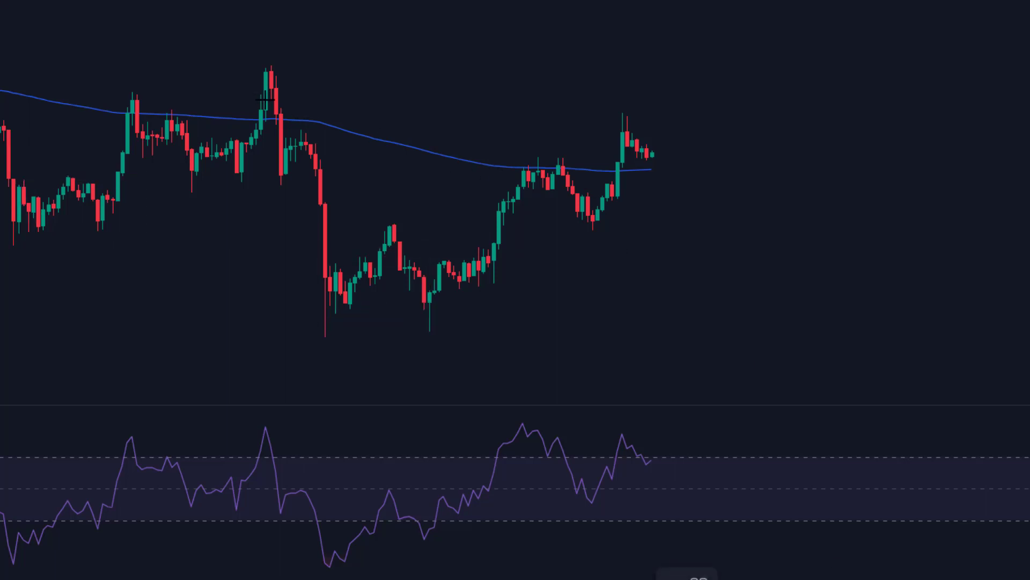
# Step: Draw a red rectangle from the prior high's candle top extending right
pyautogui.moveTo(265, 100)
pyautogui.mouseDown()
pyautogui.moveTo(388, 76)
pyautogui.moveTo(885, 70)
pyautogui.mouseUp()
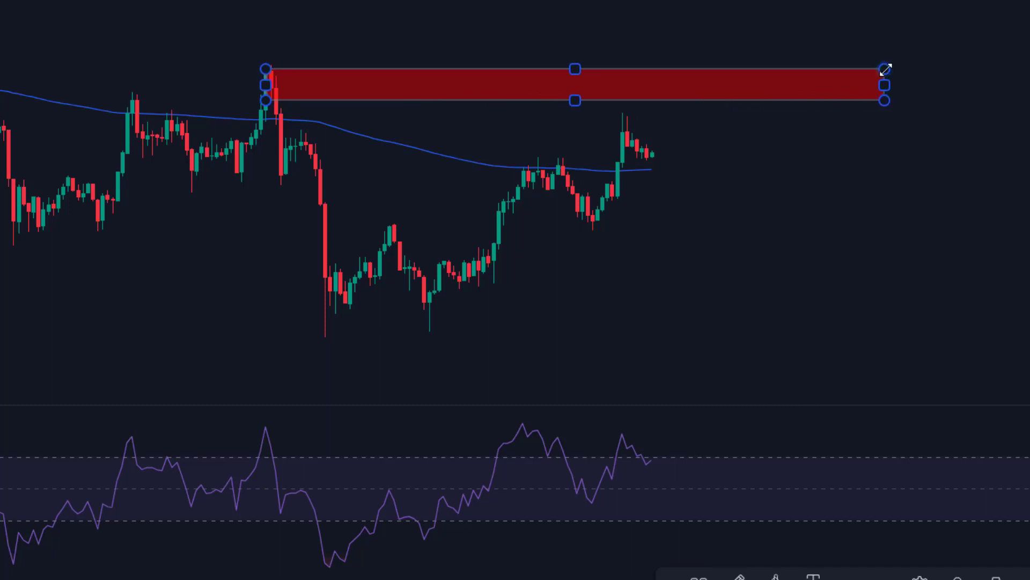
pyautogui.click(875, 145)
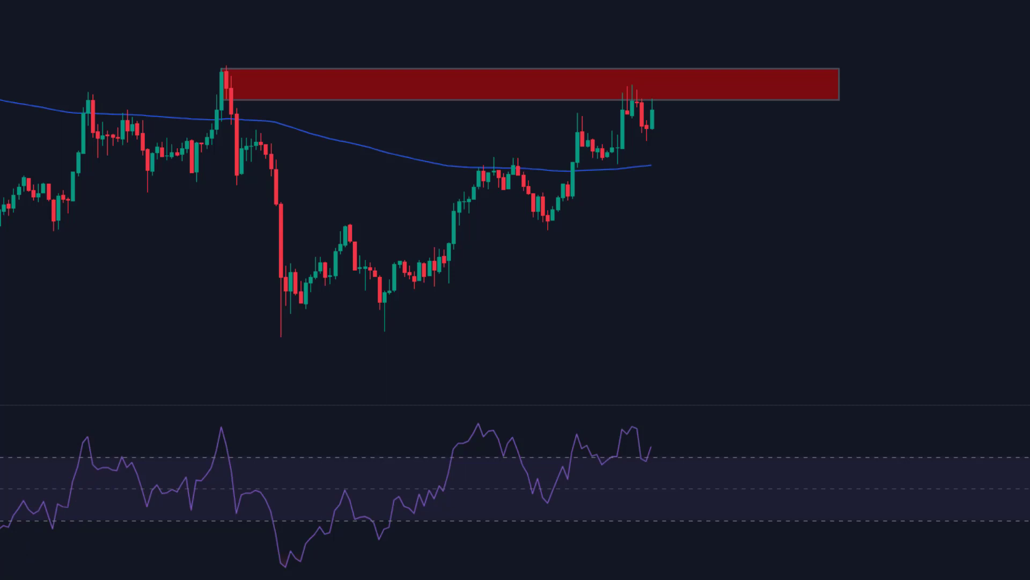
# Step: Draw a rising trendline from the swing low into the red zone and place a short position with stop above it
pyautogui.click(384, 333)
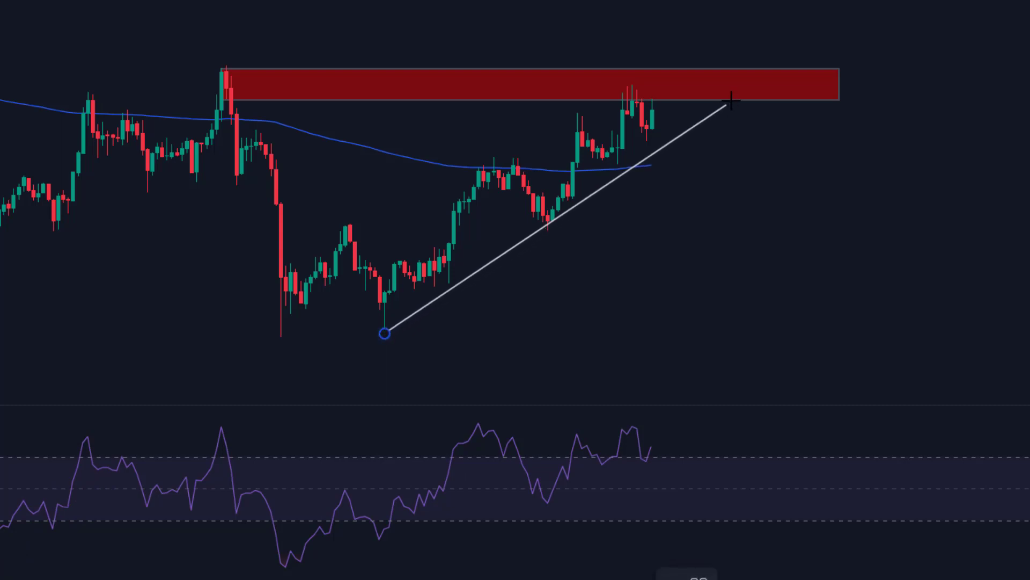
pyautogui.click(746, 88)
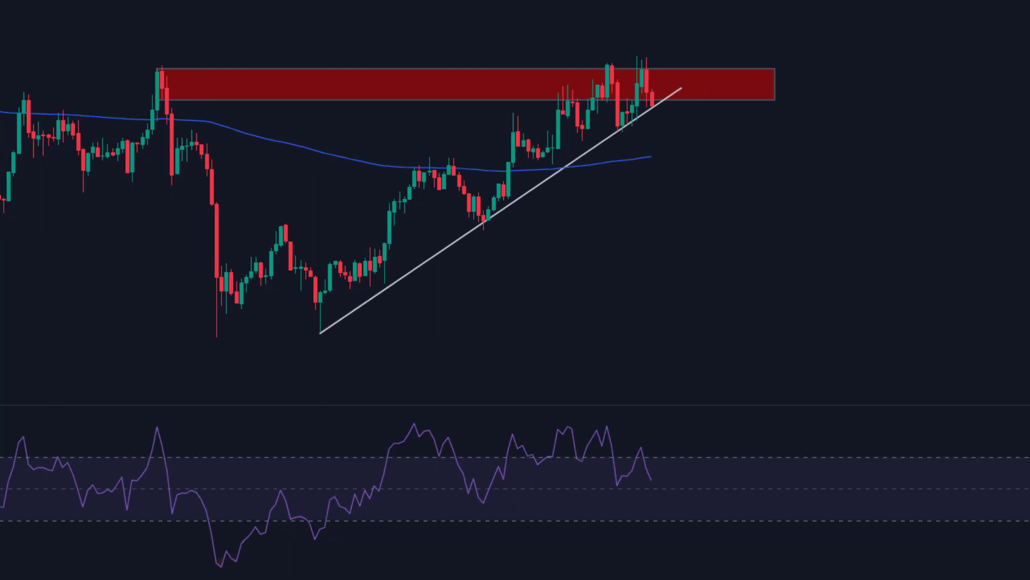
pyautogui.click(653, 125)
pyautogui.moveTo(657, 69); pyautogui.dragTo(667, 39)
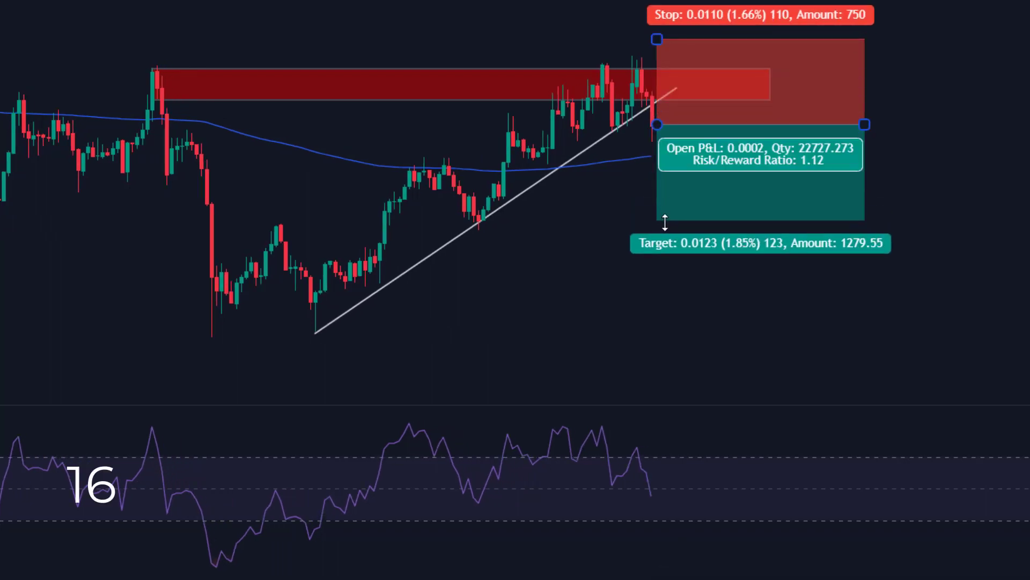